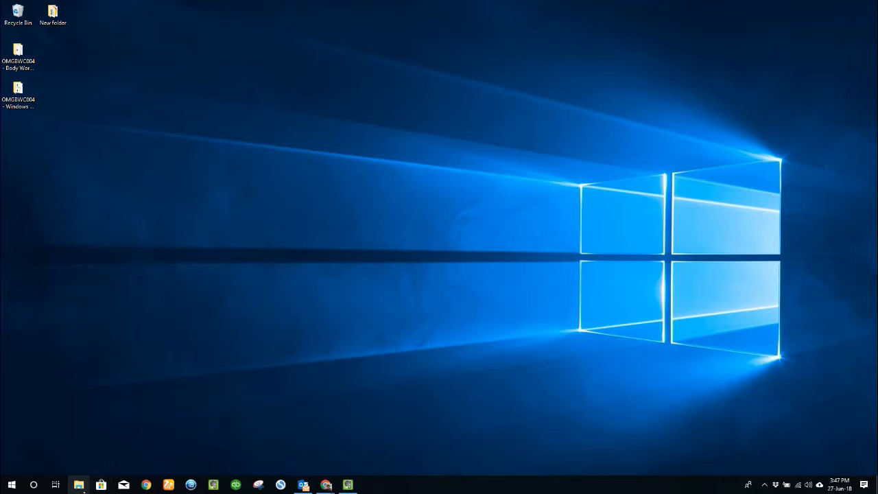
Step: Check in the computer's system properties whether Windows is a 32-bit or 64-bit system, and close the windows
{"action": "left_click", "coordinate": [83, 488]}
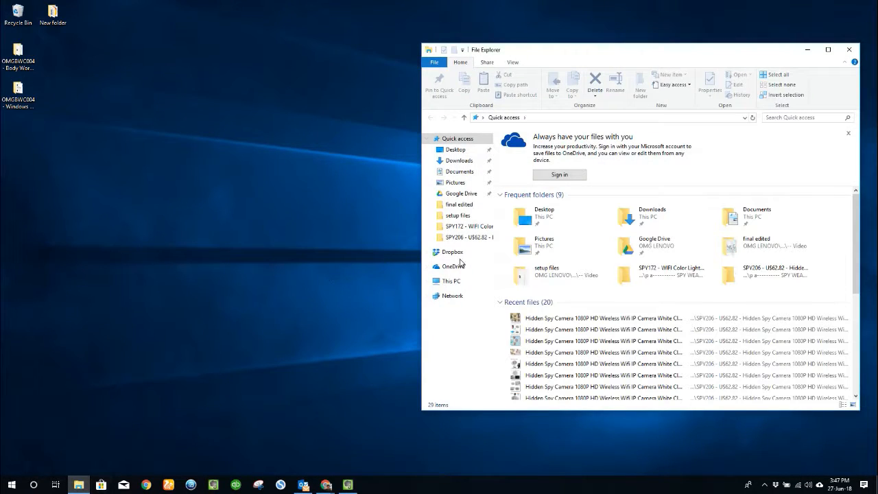
{"action": "left_click", "coordinate": [451, 283]}
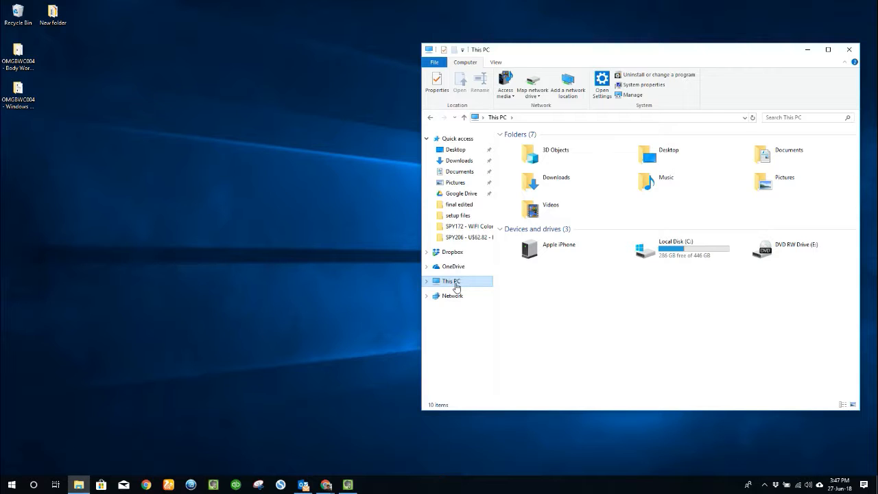
{"action": "right_click", "coordinate": [456, 285]}
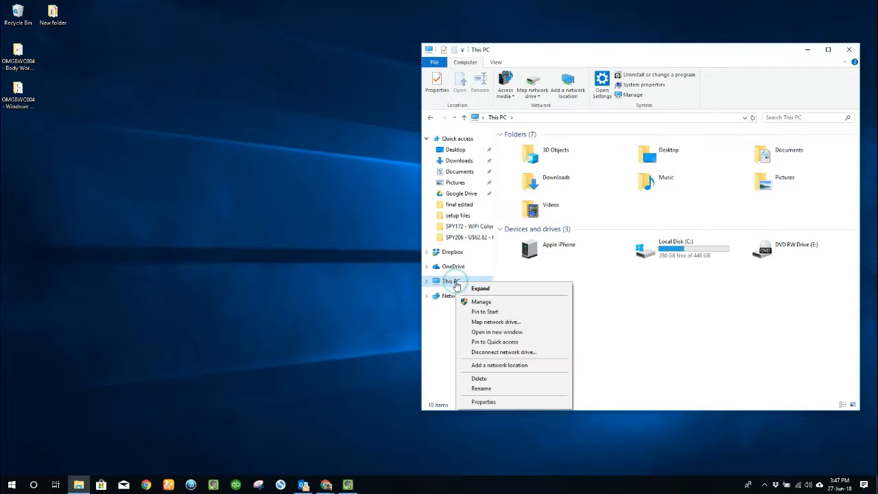
{"action": "left_click", "coordinate": [497, 403]}
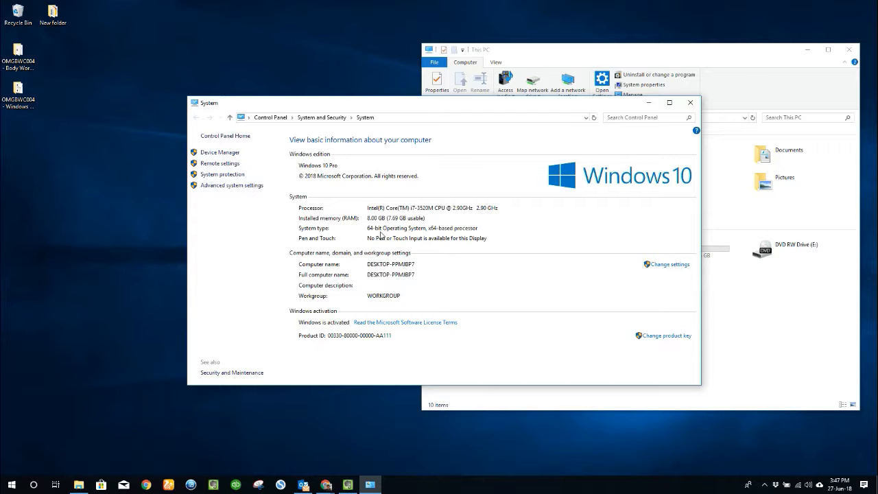
{"action": "left_click", "coordinate": [690, 102]}
{"action": "left_click", "coordinate": [849, 50]}
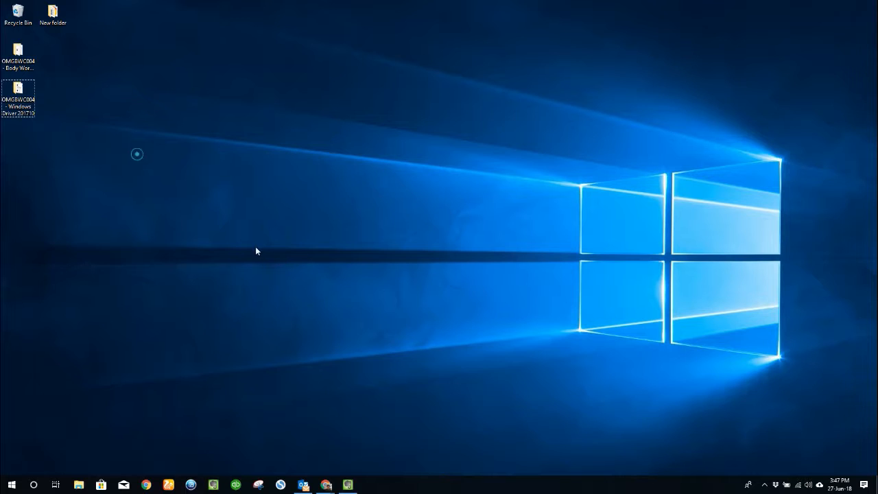
Step: Run AmbaUSB-win64-Qt5-Win7-3.4.8-Setup from the Windows7&Above folder of the OMGBWC004 Windows Driver and accept the DirectUSB removal notice
{"action": "double_click", "coordinate": [24, 108]}
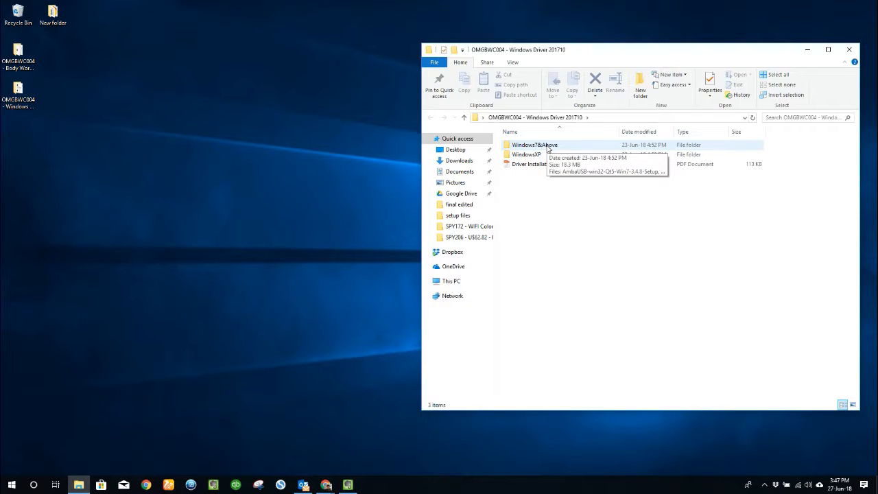
{"action": "double_click", "coordinate": [549, 147]}
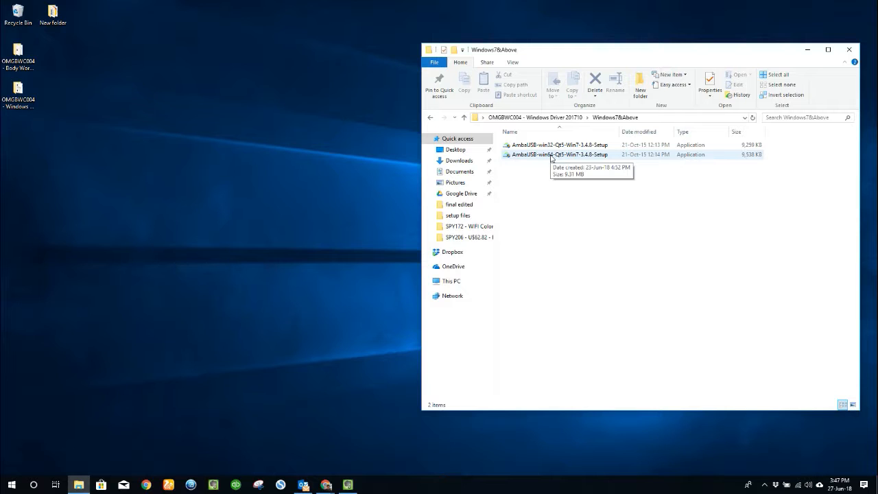
{"action": "double_click", "coordinate": [551, 155]}
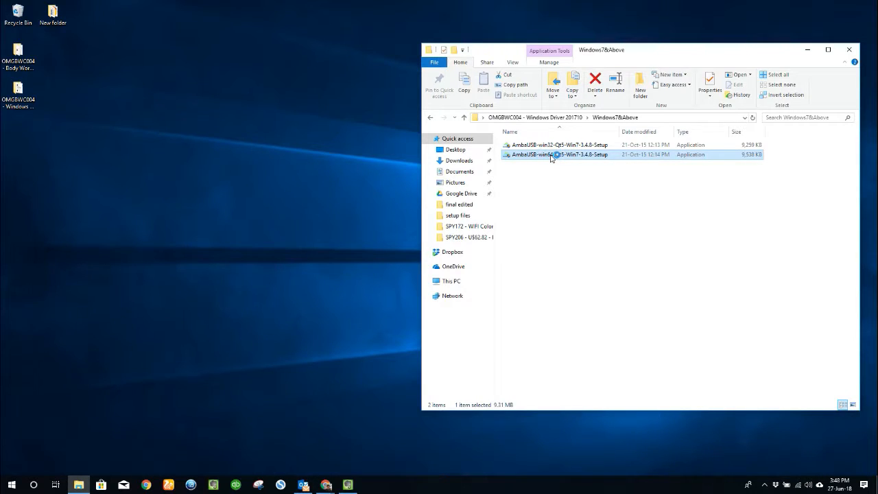
{"action": "left_click", "coordinate": [412, 314]}
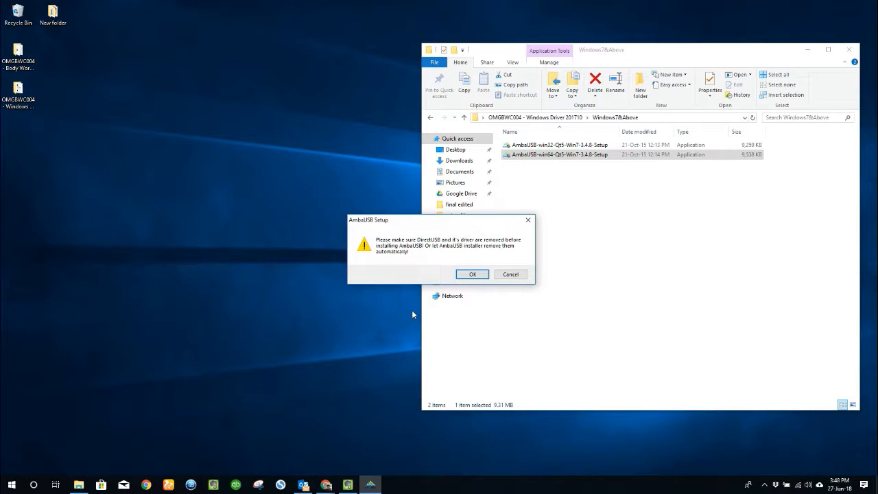
{"action": "left_click", "coordinate": [472, 275]}
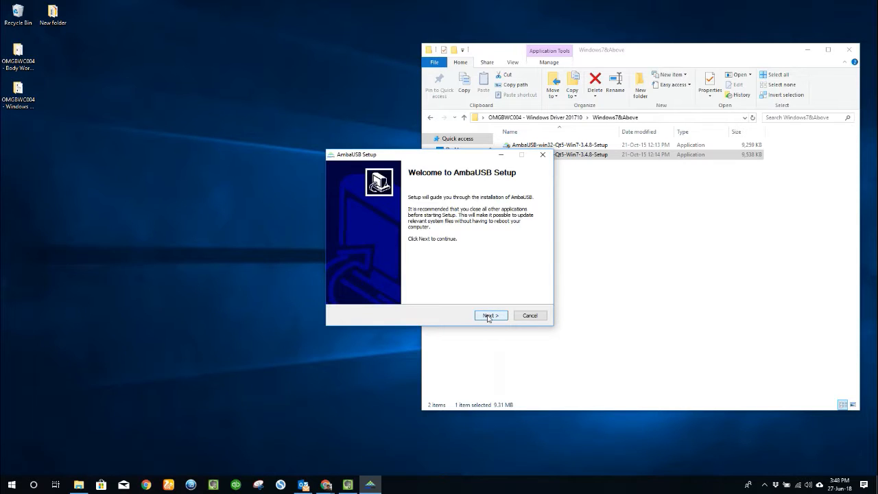
Step: Install AmbaUSB in the default destination folder together with its device driver, finish the setup, and close the driver folder
{"action": "left_click", "coordinate": [488, 316]}
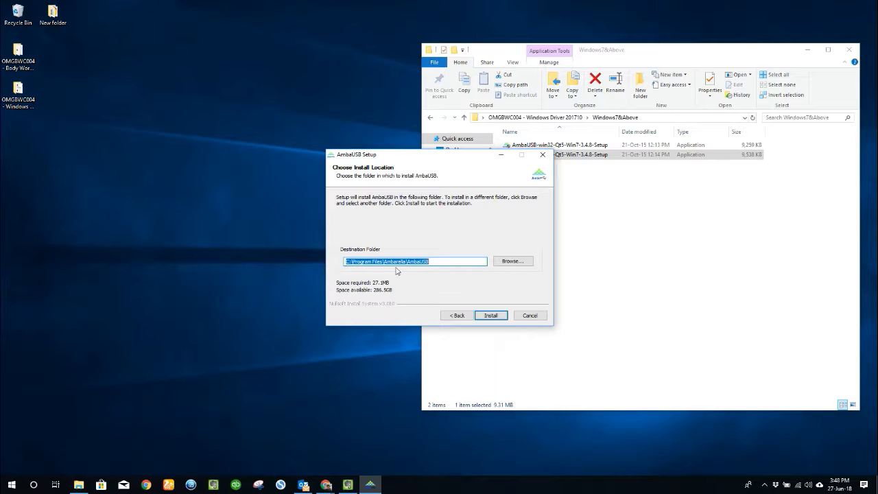
{"action": "left_click", "coordinate": [496, 316]}
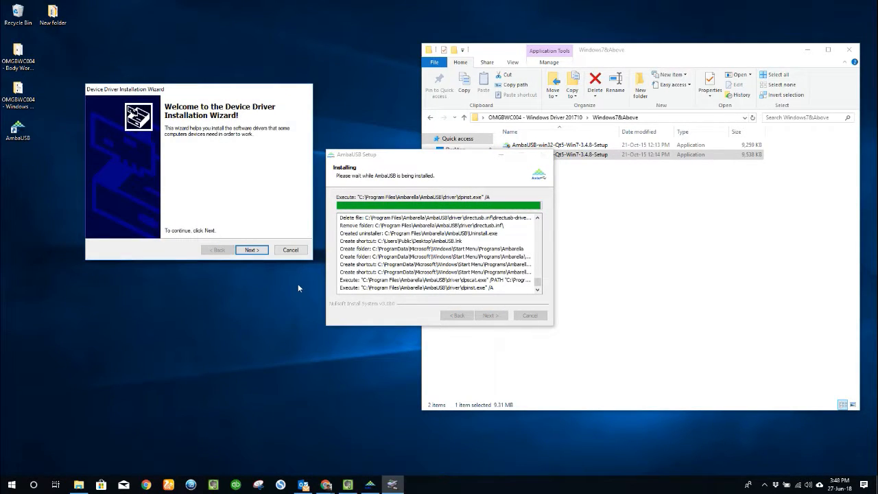
{"action": "left_click", "coordinate": [250, 252]}
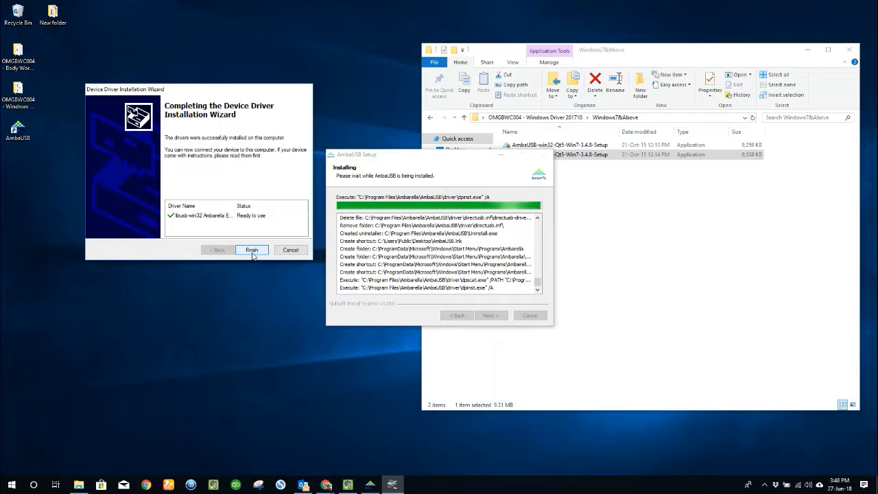
{"action": "left_click", "coordinate": [252, 249]}
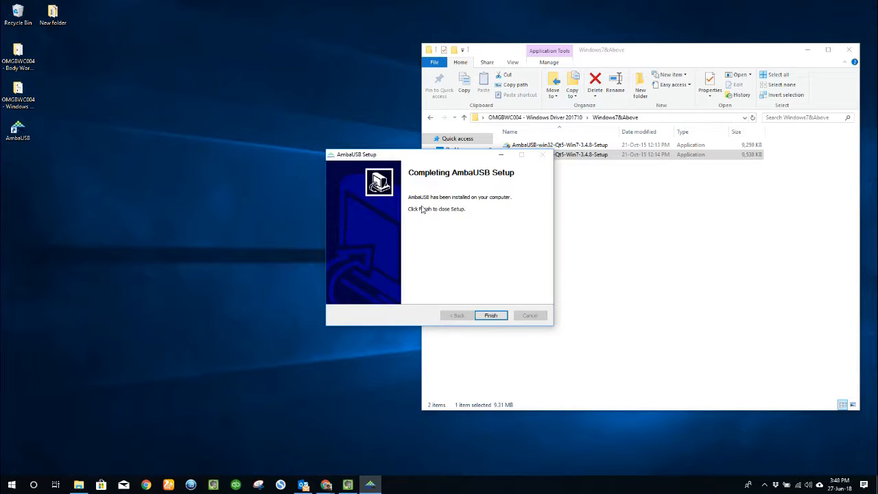
{"action": "left_click", "coordinate": [485, 314]}
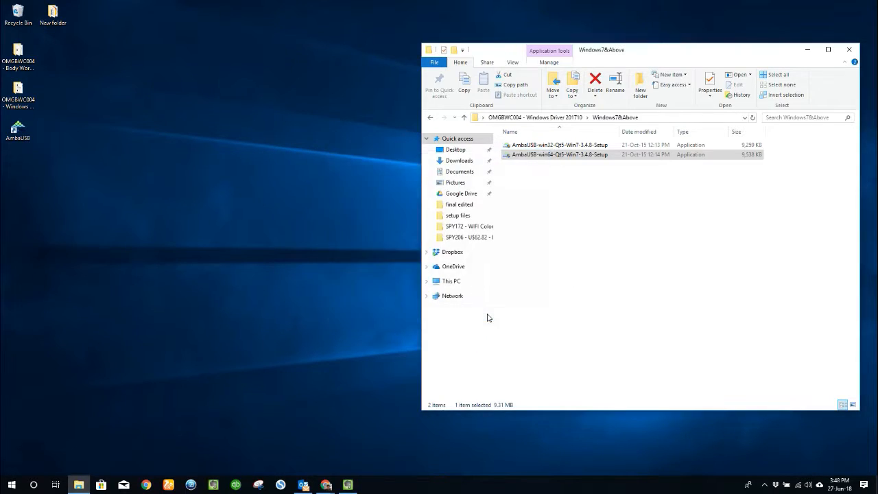
{"action": "left_click", "coordinate": [847, 51]}
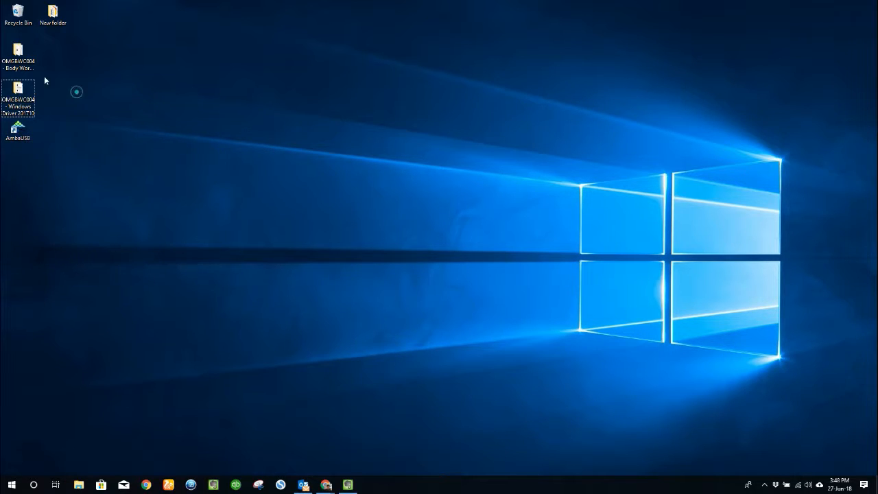
Step: Create a shortcut to the zfy application from the OMGBWC004 Body Worn Camera Management Software folder and move it to the desktop
{"action": "double_click", "coordinate": [25, 66]}
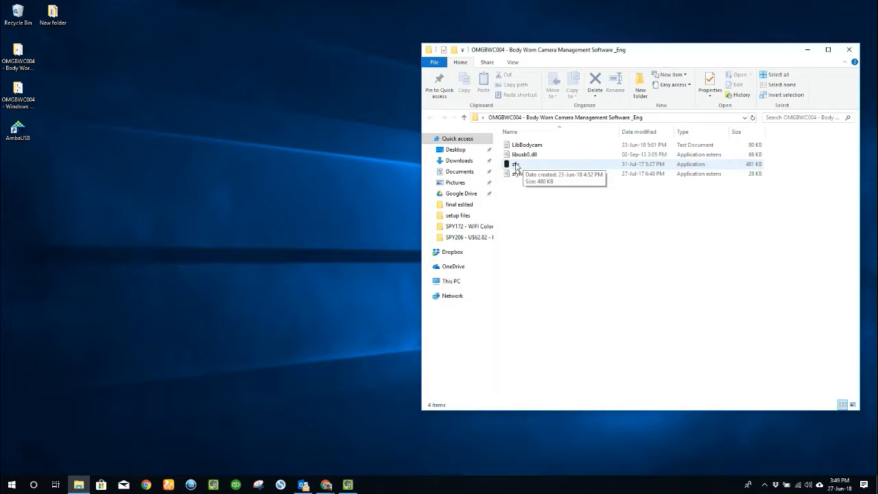
{"action": "right_click", "coordinate": [516, 166]}
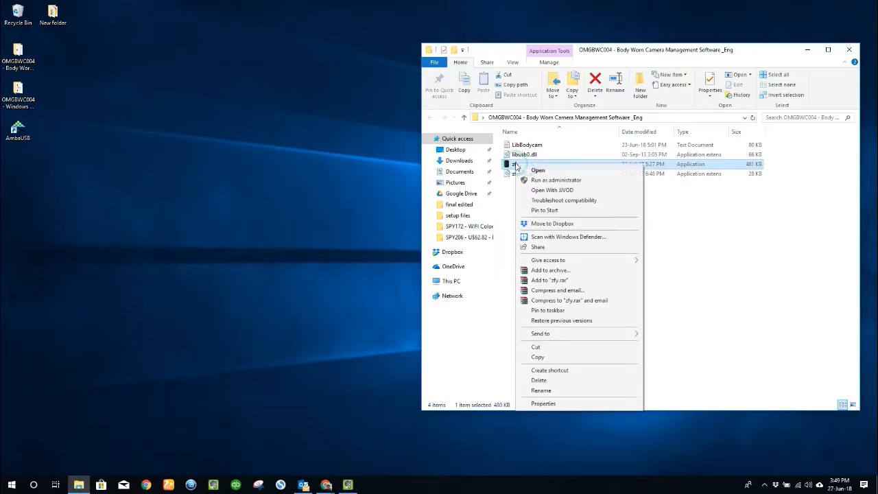
{"action": "left_click", "coordinate": [555, 372]}
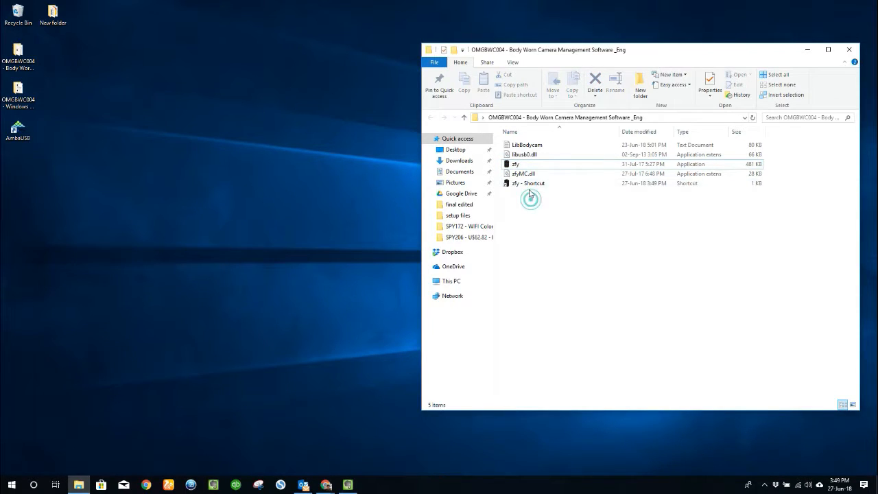
{"action": "left_click_drag", "start_coordinate": [531, 183], "coordinate": [19, 186]}
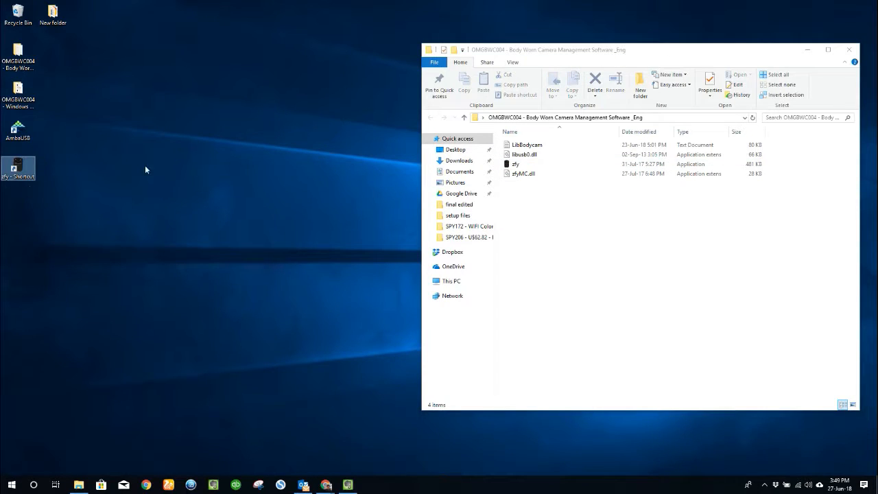
{"action": "left_click", "coordinate": [851, 50]}
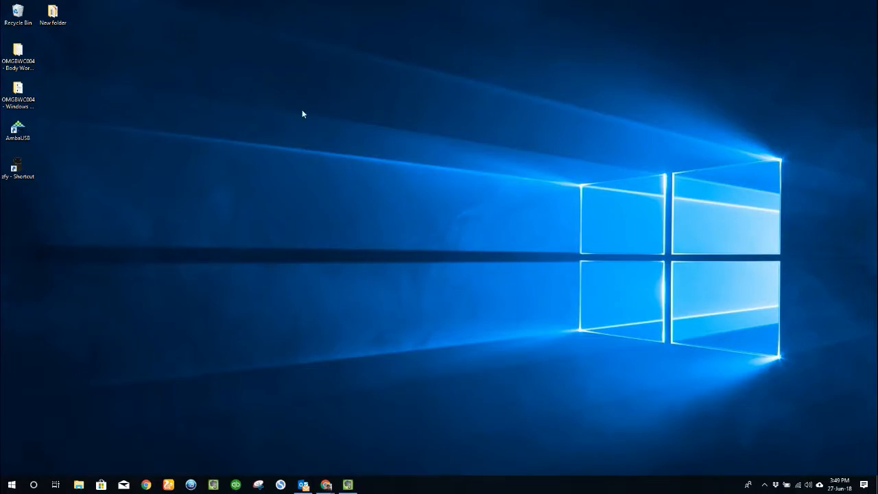
{"action": "left_click_drag", "start_coordinate": [302, 109], "coordinate": [362, 204]}
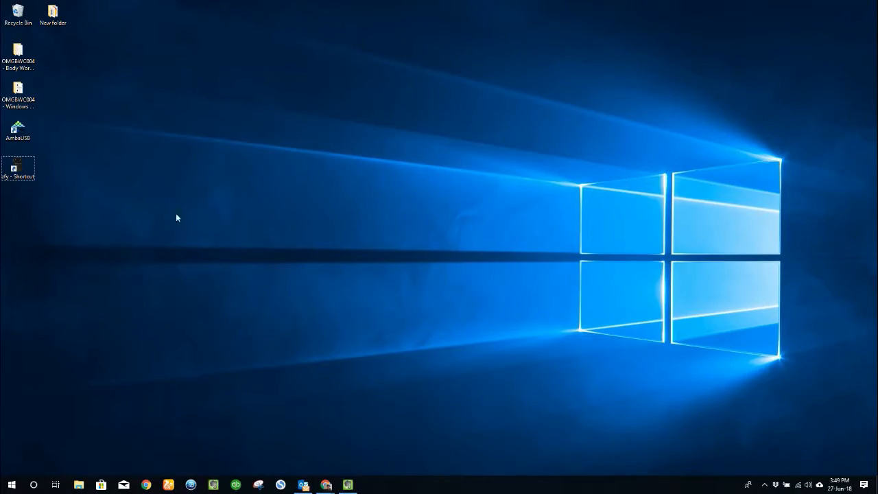
Step: Launch the camera management software from the zfy shortcut, connect the device, and sign in as Administrator with the account password
{"action": "double_click", "coordinate": [19, 171]}
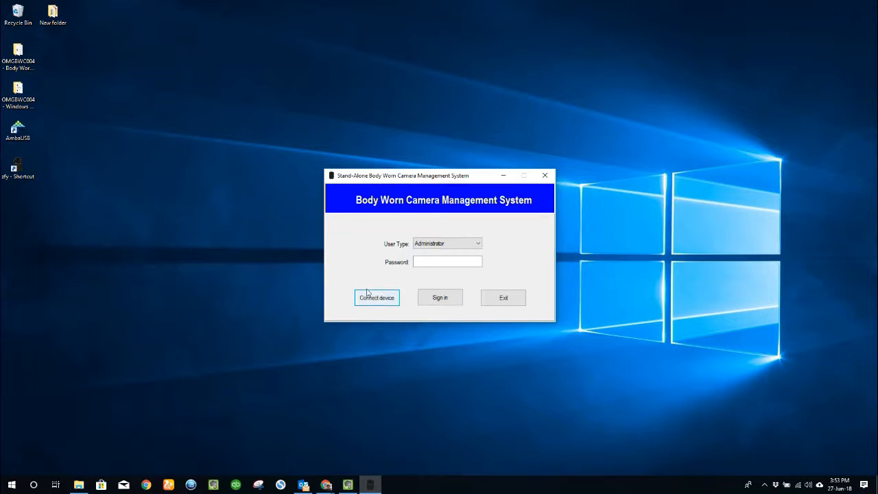
{"action": "left_click", "coordinate": [383, 303]}
{"action": "left_click", "coordinate": [424, 261]}
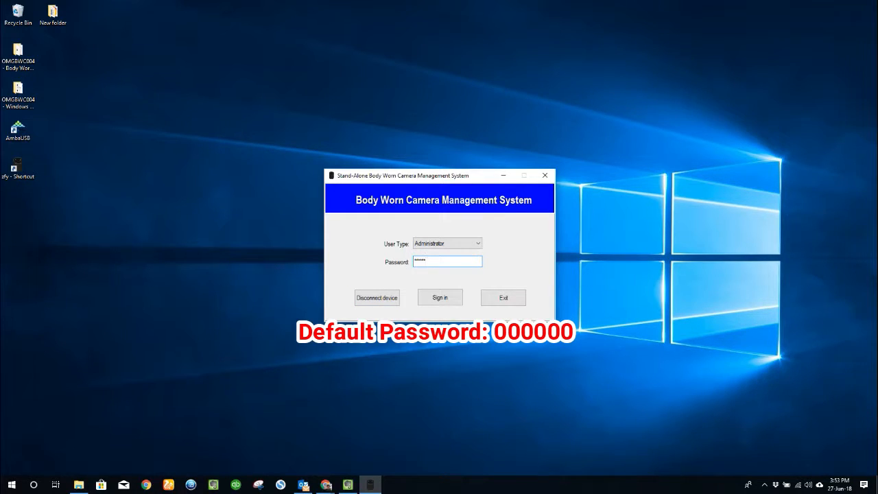
{"action": "left_click", "coordinate": [439, 297]}
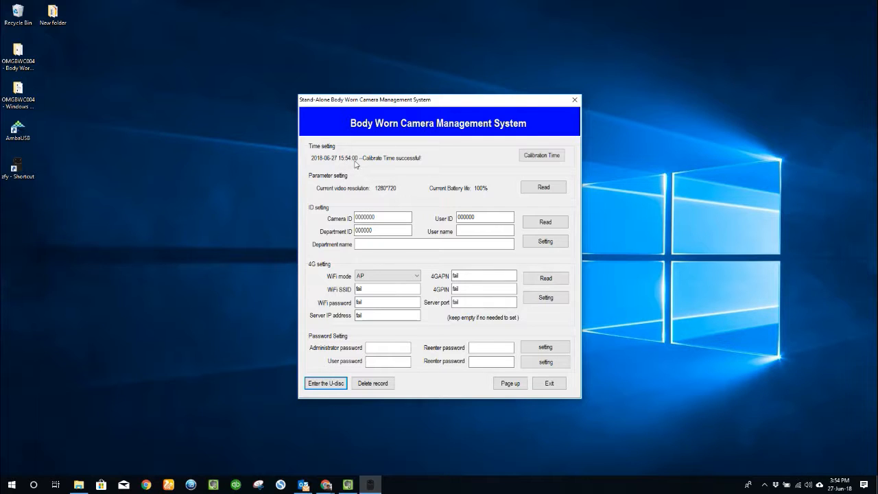
Step: Calibrate the camera's time, and save the ID settings with camera ID BWC0009 and a new user ID
{"action": "left_click", "coordinate": [536, 156]}
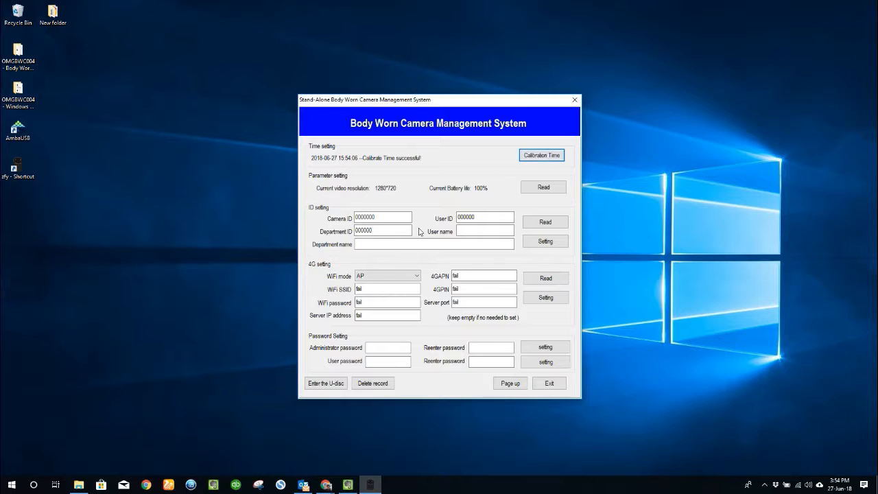
{"action": "left_click", "coordinate": [384, 217]}
{"action": "left_click", "coordinate": [378, 216]}
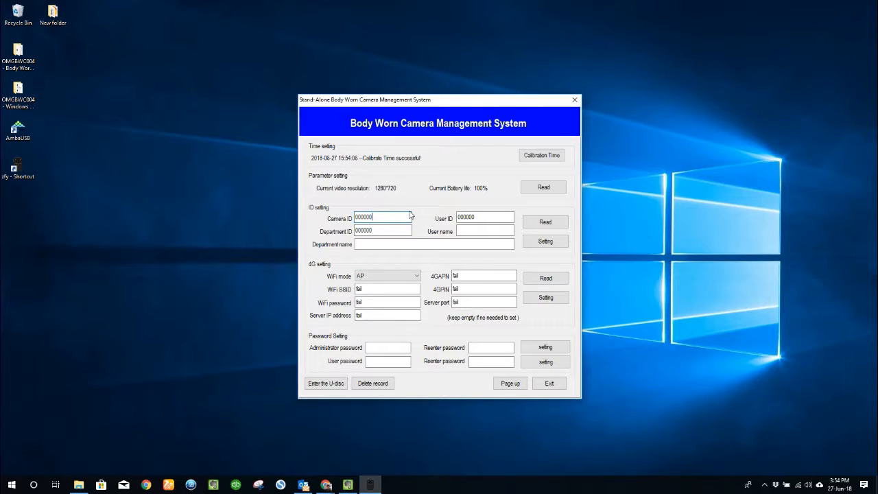
{"action": "left_click", "coordinate": [479, 217]}
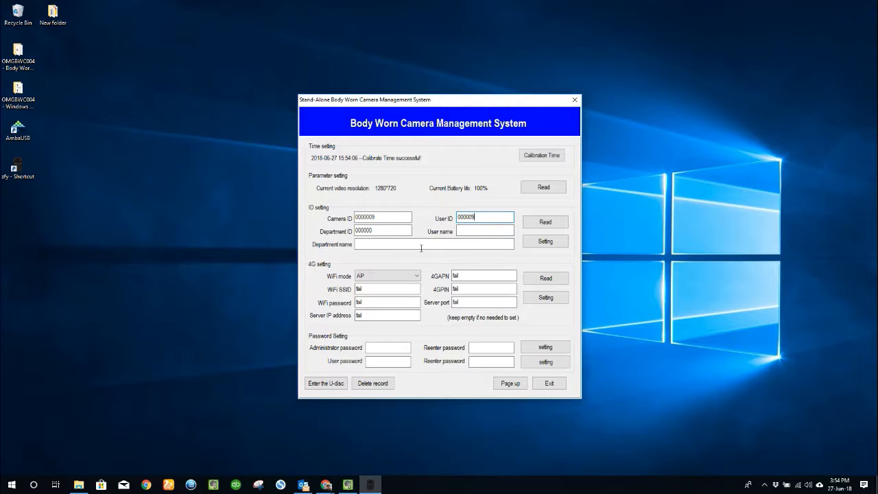
{"action": "left_click", "coordinate": [377, 217]}
{"action": "left_click_drag", "start_coordinate": [363, 216], "coordinate": [352, 214]}
{"action": "key", "text": "BackSpace"}
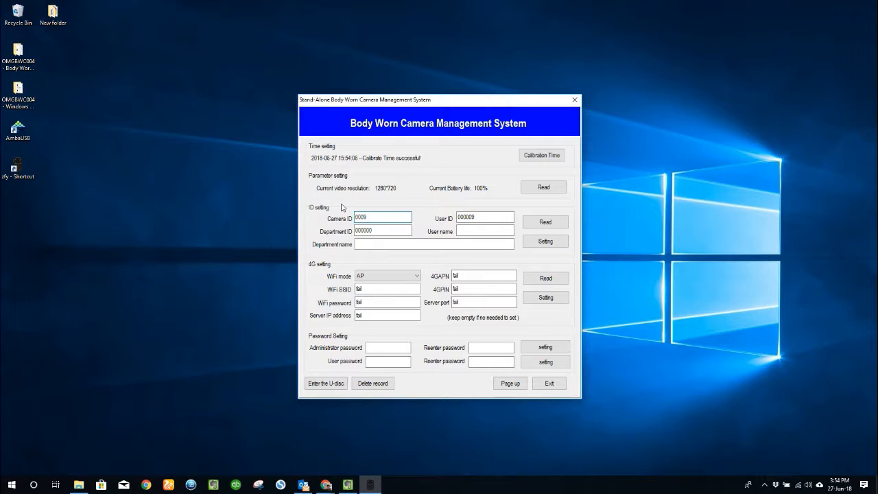
{"action": "type", "text": "BWC"}
{"action": "left_click", "coordinate": [539, 244]}
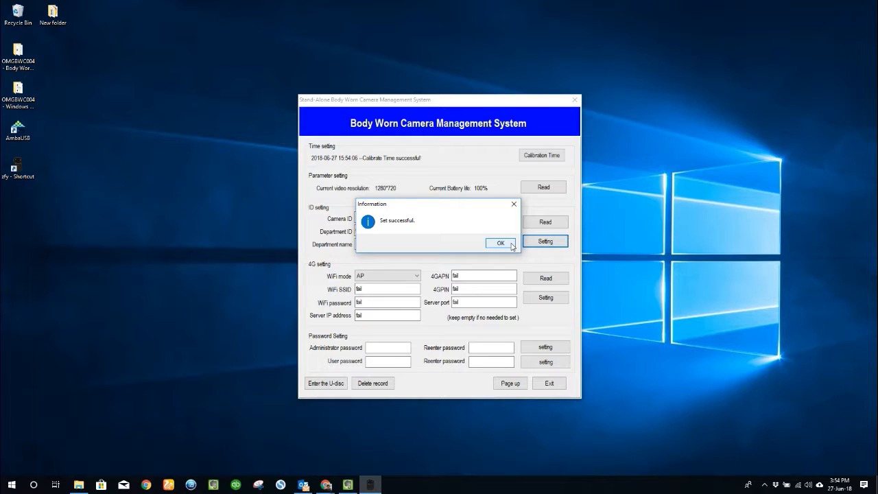
{"action": "left_click", "coordinate": [500, 243]}
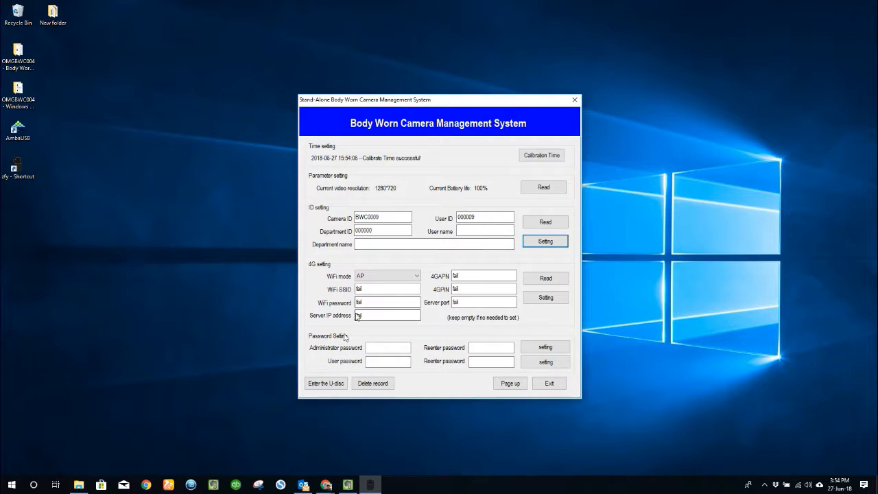
Step: Switch the camera to U-disc mode and open its USB Drive (D:) from This PC in File Explorer
{"action": "left_click", "coordinate": [329, 386]}
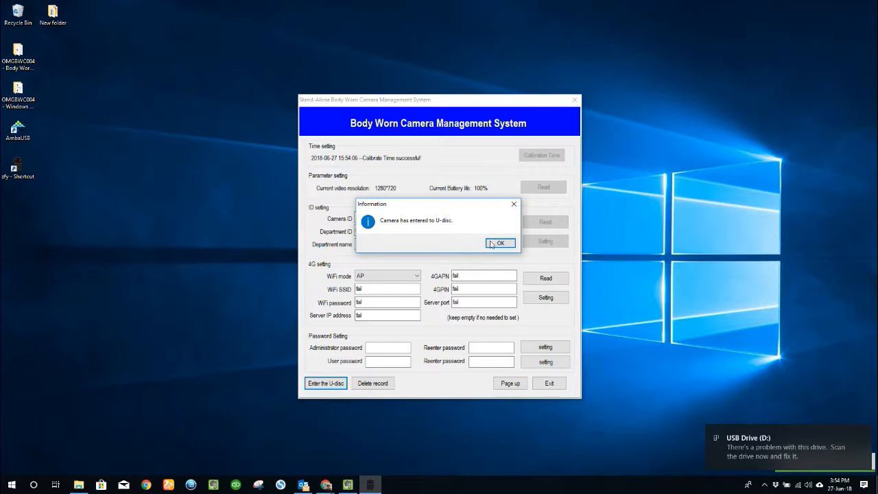
{"action": "left_click", "coordinate": [497, 243]}
{"action": "left_click", "coordinate": [79, 484]}
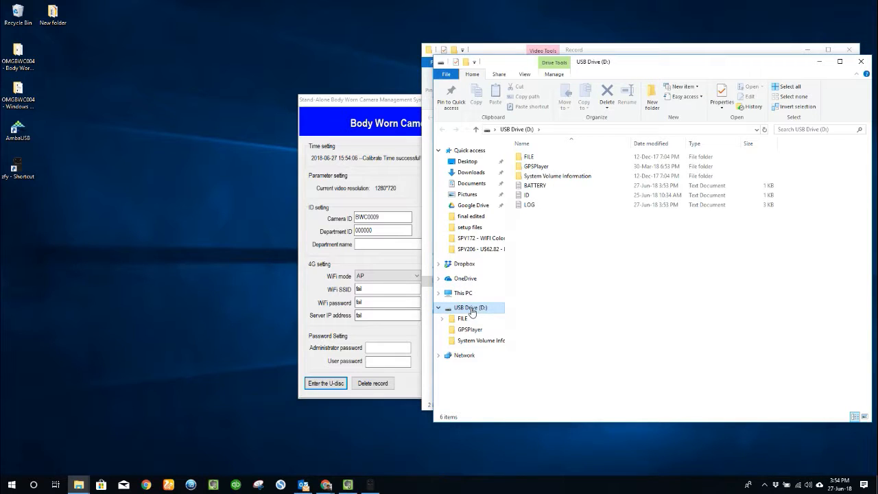
{"action": "left_click", "coordinate": [461, 293]}
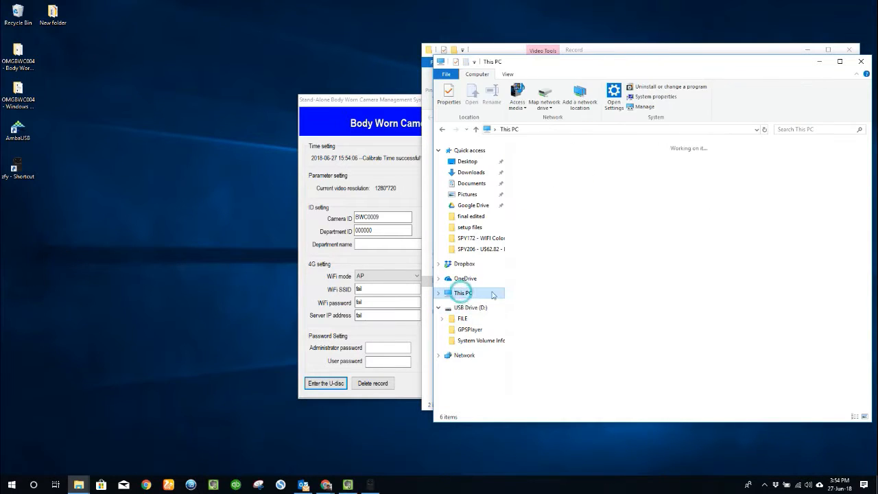
{"action": "double_click", "coordinate": [686, 270]}
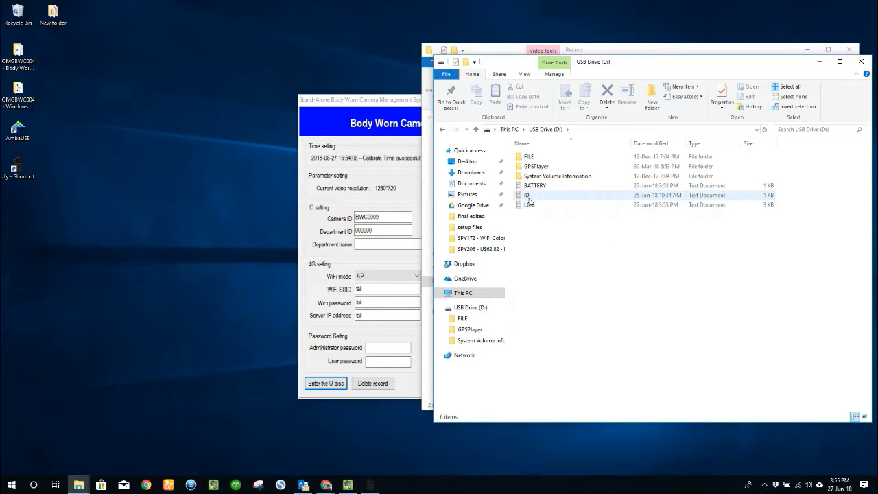
Step: View the contents of the ID and BATTERY text files on the camera's USB drive, closing each one after reading
{"action": "double_click", "coordinate": [529, 197]}
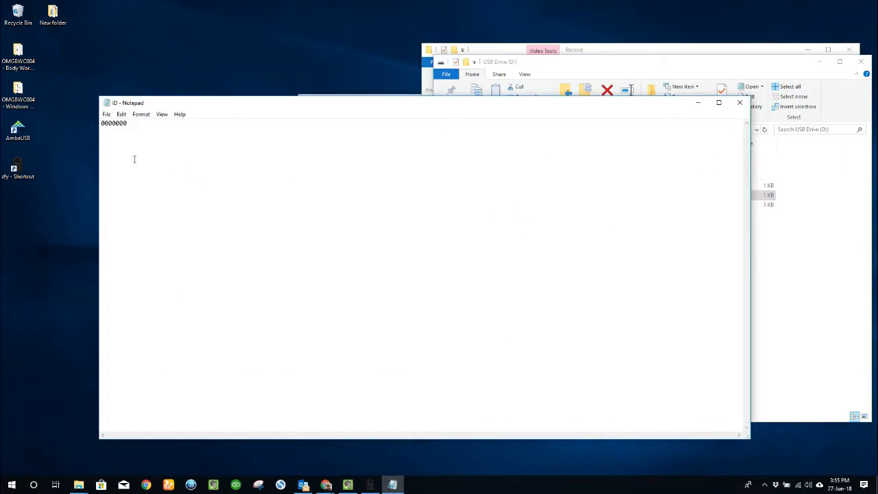
{"action": "left_click", "coordinate": [740, 103]}
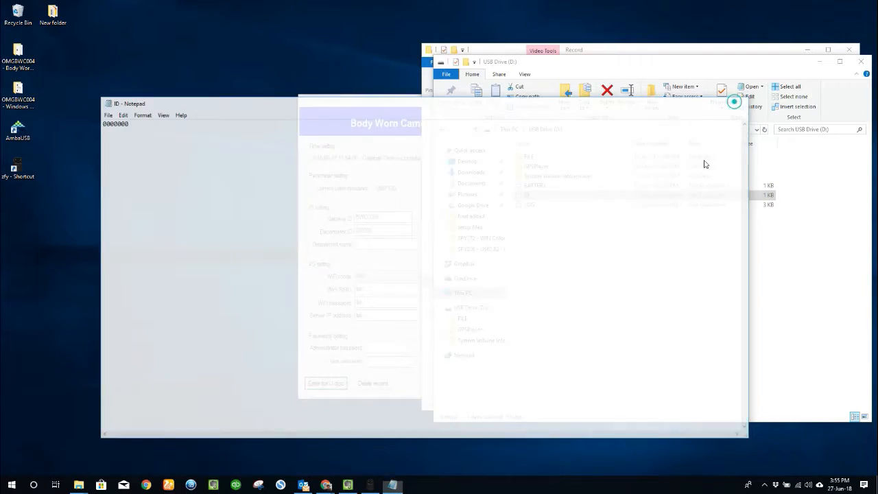
{"action": "double_click", "coordinate": [533, 188]}
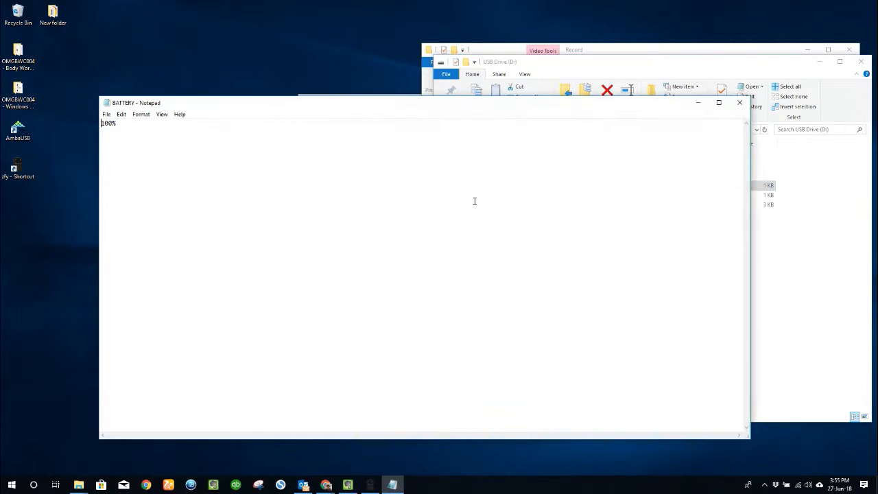
{"action": "left_click", "coordinate": [745, 102]}
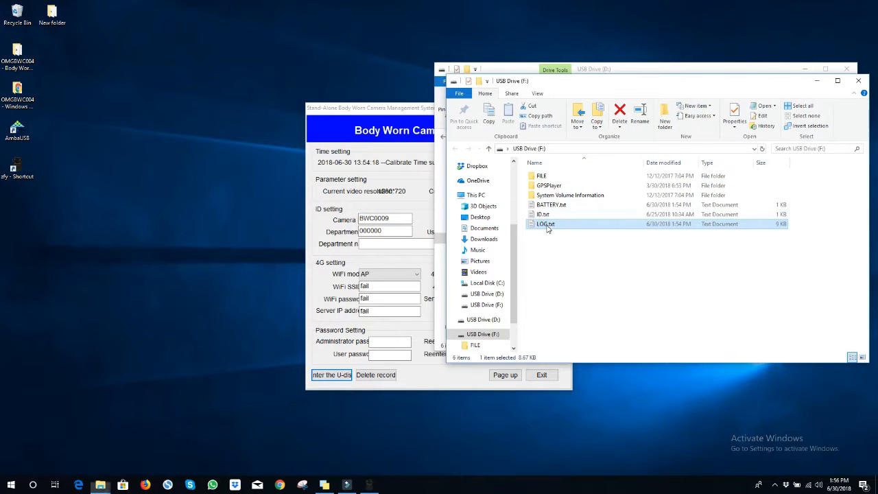
Step: Open the LOG text file on the camera's USB drive and read through its recorded events to the end
{"action": "double_click", "coordinate": [546, 225]}
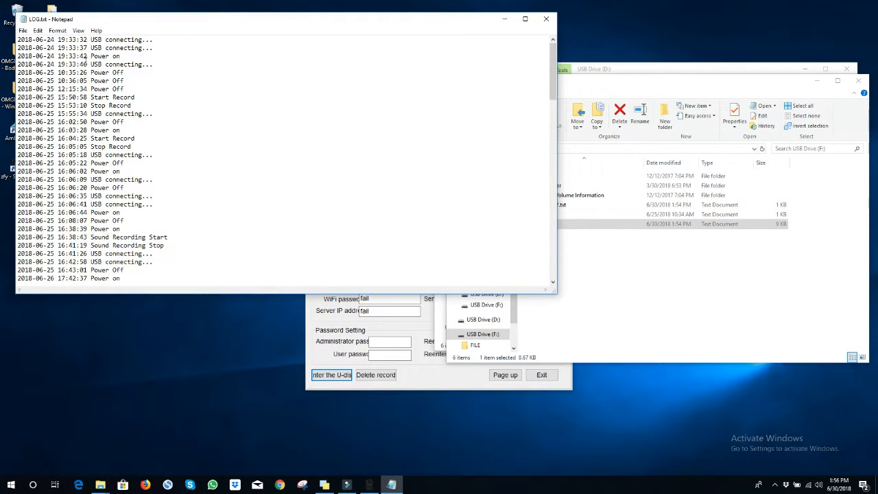
{"action": "scroll", "coordinate": [81, 59], "scroll_direction": "down", "scroll_amount": 20}
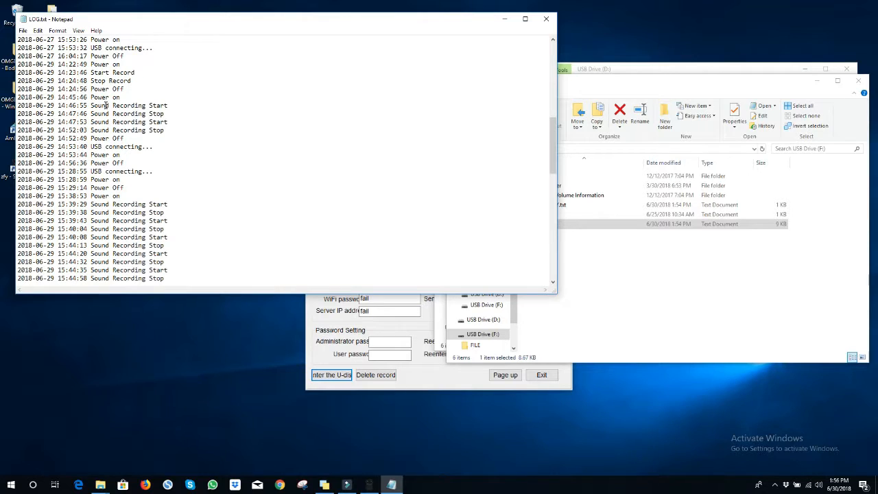
{"action": "scroll", "coordinate": [108, 133], "scroll_direction": "down", "scroll_amount": 2}
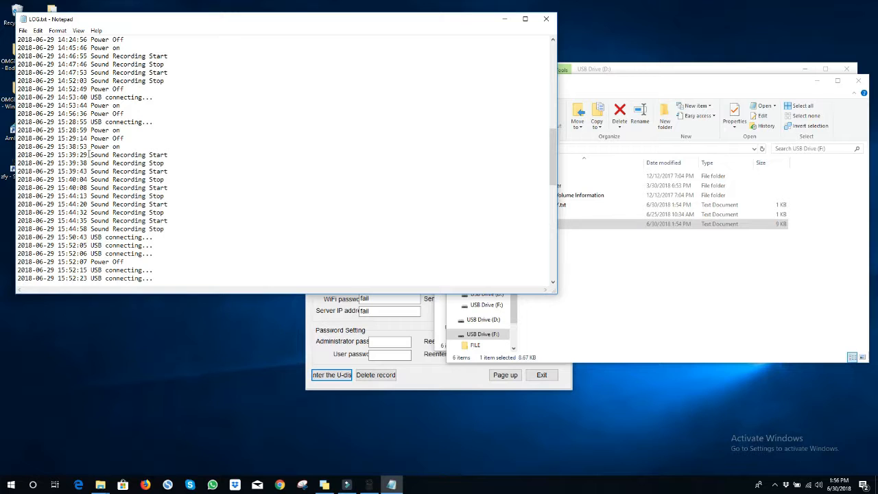
{"action": "scroll", "coordinate": [83, 188], "scroll_direction": "down", "scroll_amount": 5}
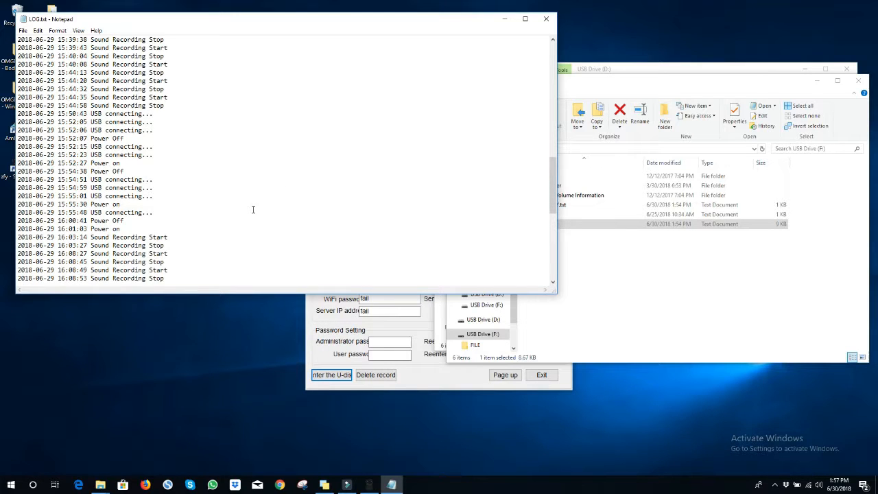
{"action": "scroll", "coordinate": [233, 221], "scroll_direction": "down", "scroll_amount": 9}
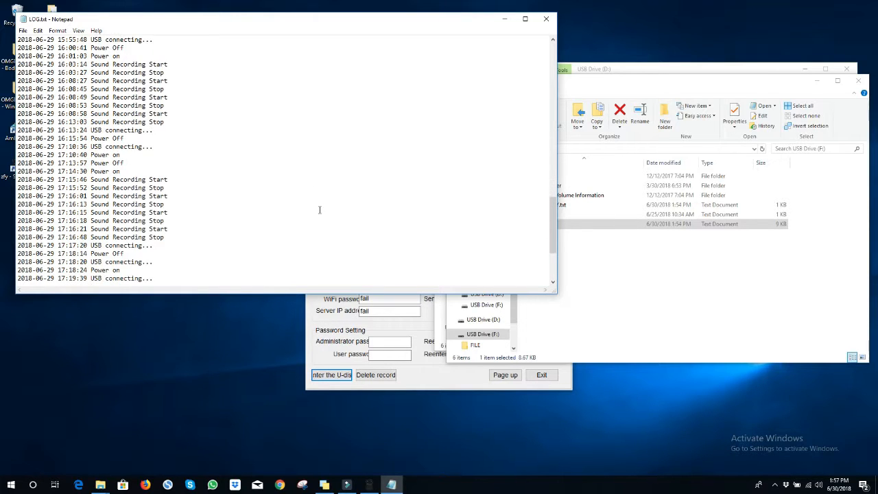
{"action": "scroll", "coordinate": [357, 194], "scroll_direction": "down", "scroll_amount": 2}
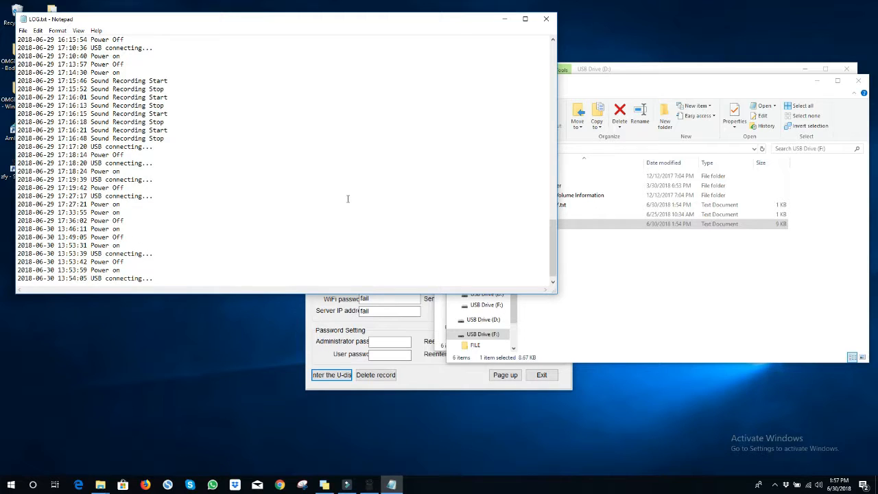
{"action": "scroll", "coordinate": [255, 225], "scroll_direction": "down", "scroll_amount": 1}
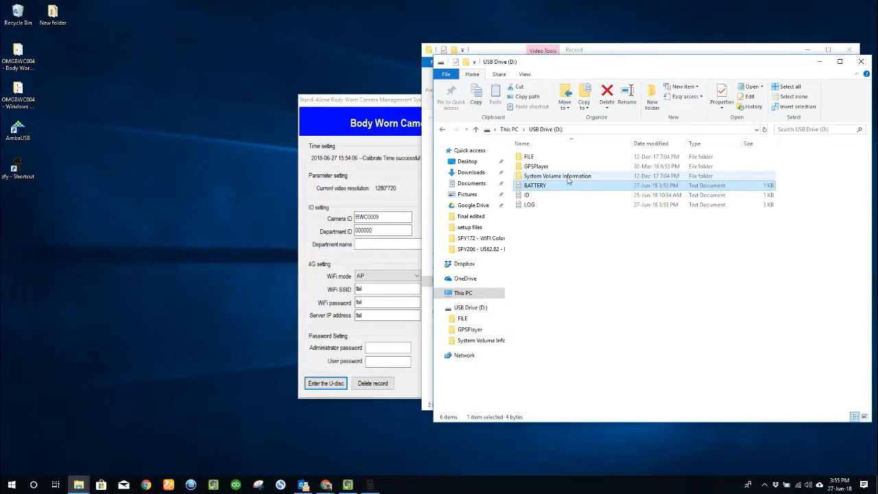
Step: Open the 100RECOR folder inside FILE on the camera's drive and play the video BWC004 New Test 1280x720p Day 2
{"action": "double_click", "coordinate": [532, 156]}
{"action": "left_click", "coordinate": [541, 157]}
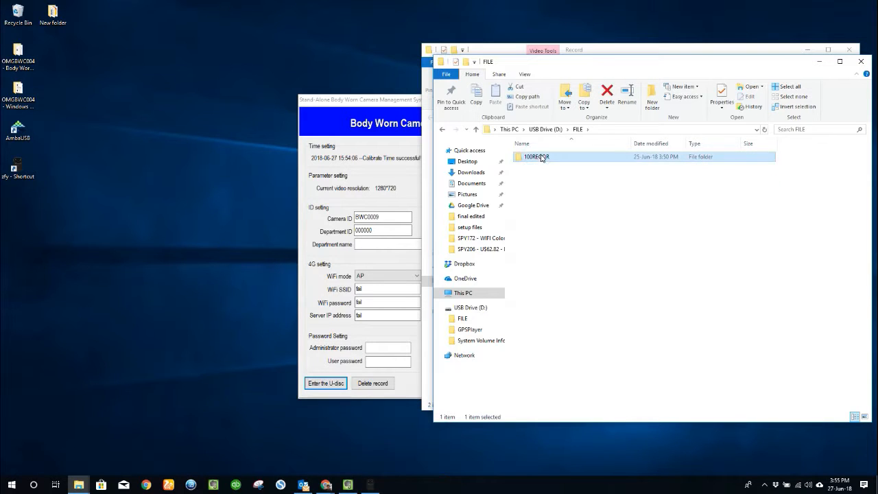
{"action": "double_click", "coordinate": [541, 158]}
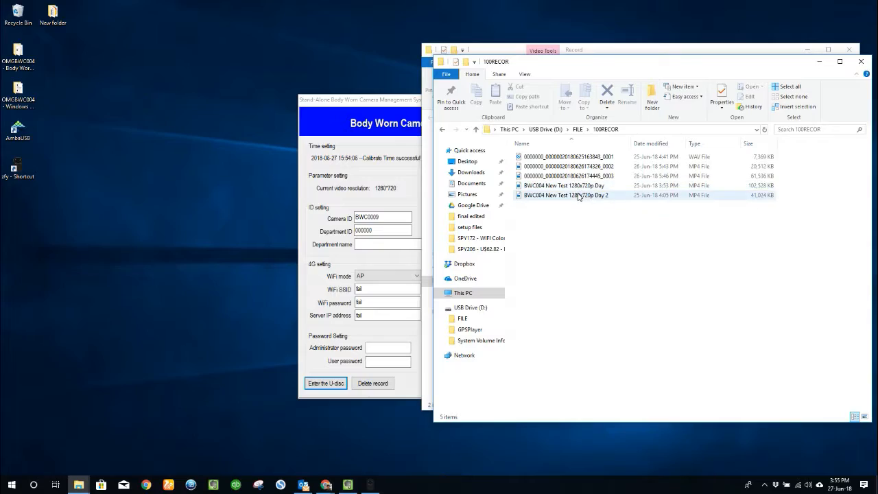
{"action": "double_click", "coordinate": [578, 197]}
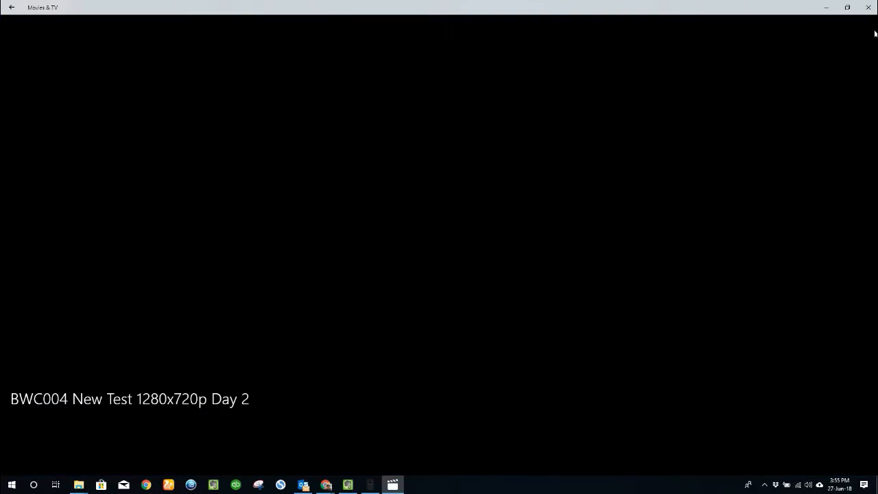